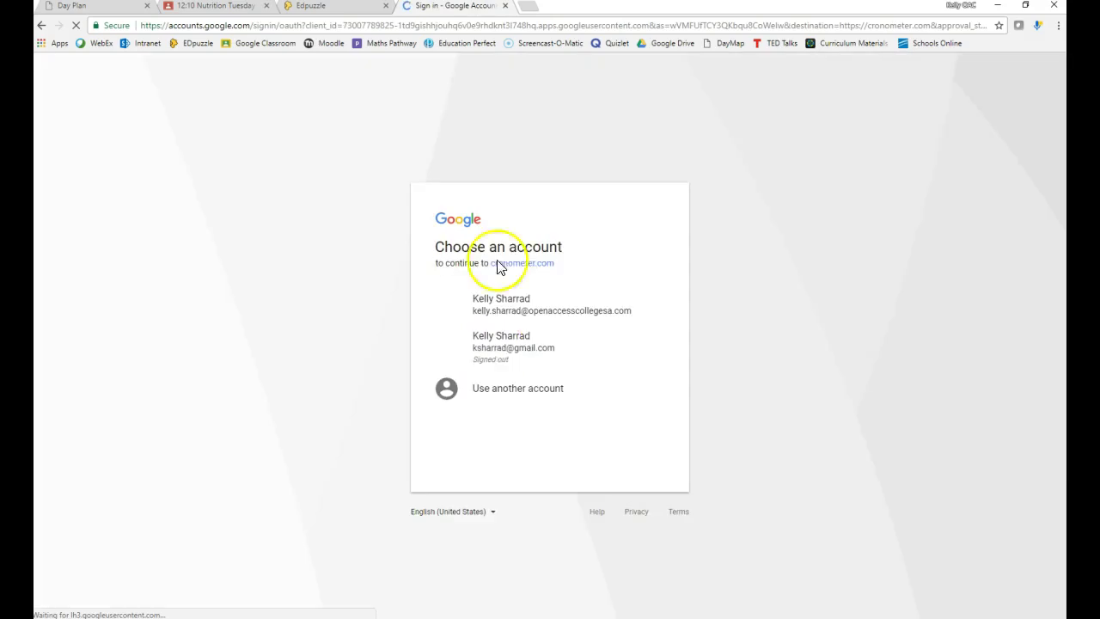
- Sign in with the school's Google account and open the profile page
{"action": "left_click", "coordinate": [519, 307]}
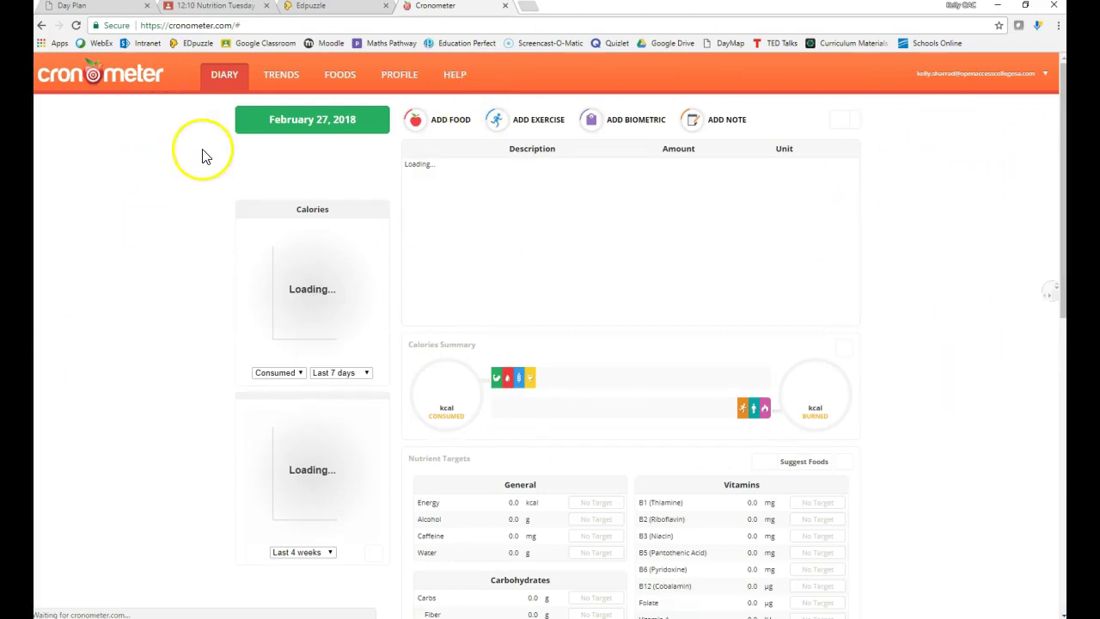
{"action": "left_click", "coordinate": [397, 75]}
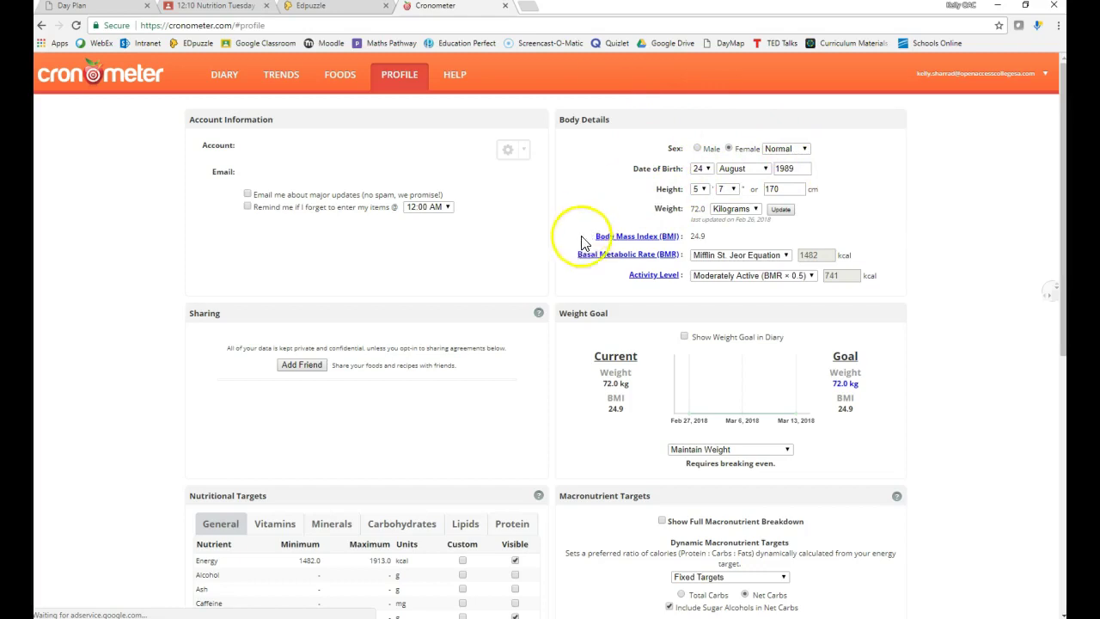
- Review the activity level choices in the body details and keep Moderately Active (BMR × 0.5)
{"action": "left_click", "coordinate": [748, 276]}
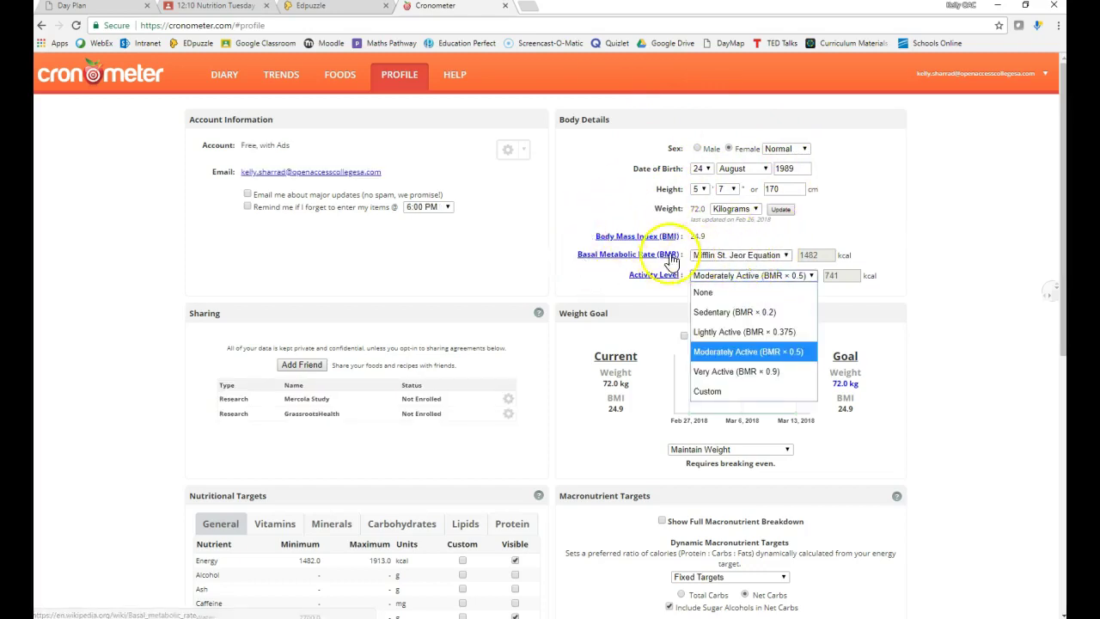
{"action": "left_click", "coordinate": [731, 353]}
{"action": "left_click", "coordinate": [748, 277]}
{"action": "left_click", "coordinate": [747, 276]}
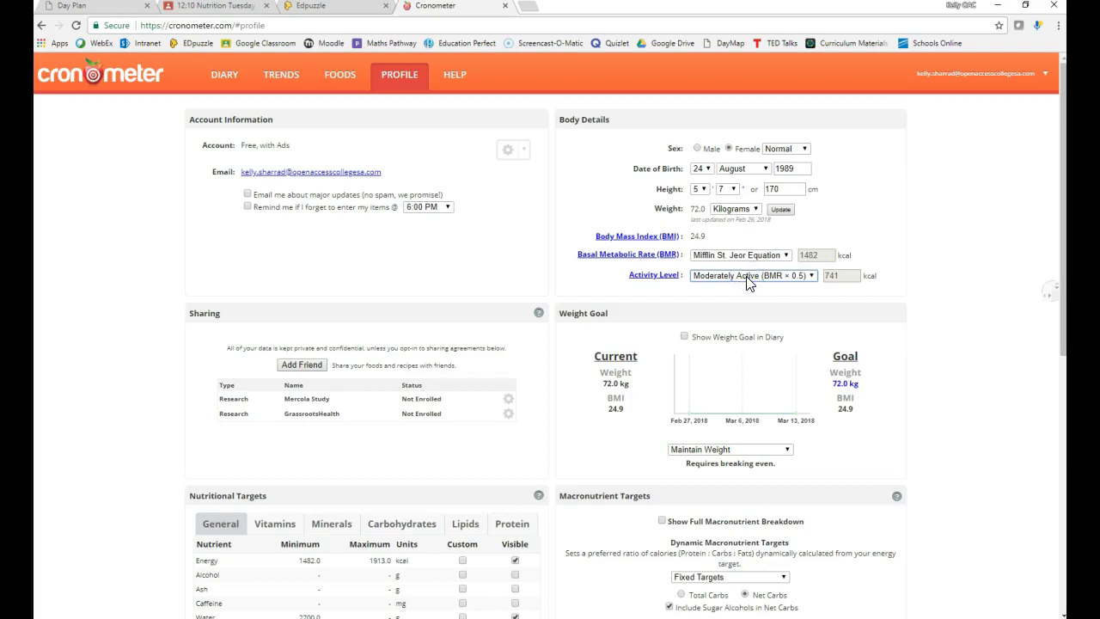
{"action": "left_click", "coordinate": [747, 277]}
{"action": "left_click", "coordinate": [746, 276]}
- Look over the profile's sharing, weight goal, nutritional targets, macronutrient targets and devices sections
{"action": "scroll", "coordinate": [558, 256], "scroll_direction": "down", "scroll_amount": 1}
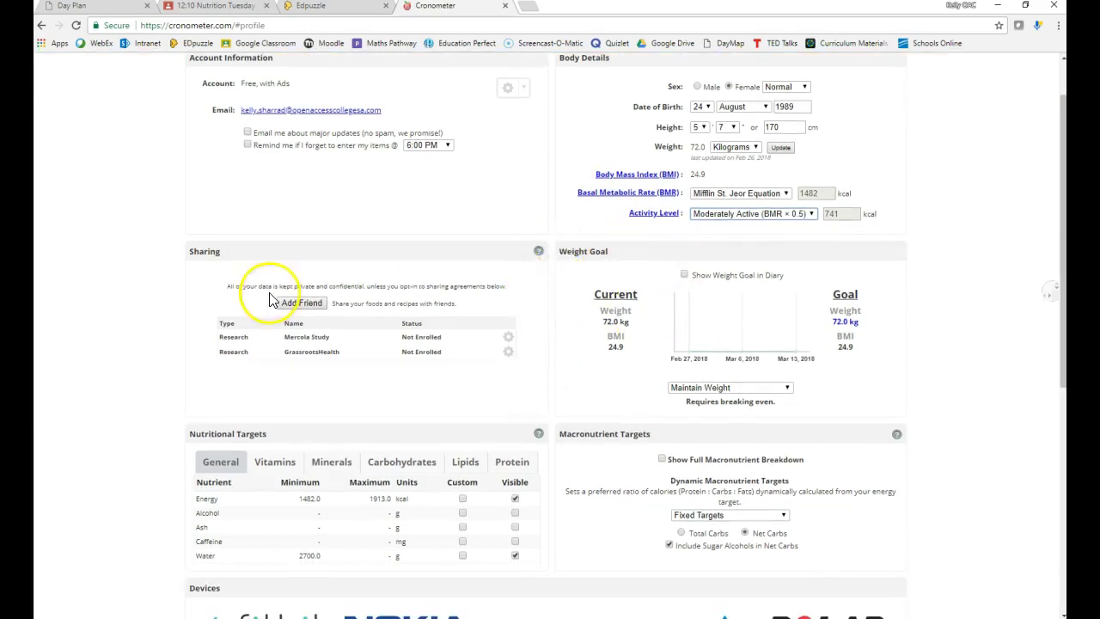
{"action": "scroll", "coordinate": [418, 295], "scroll_direction": "down", "scroll_amount": 1}
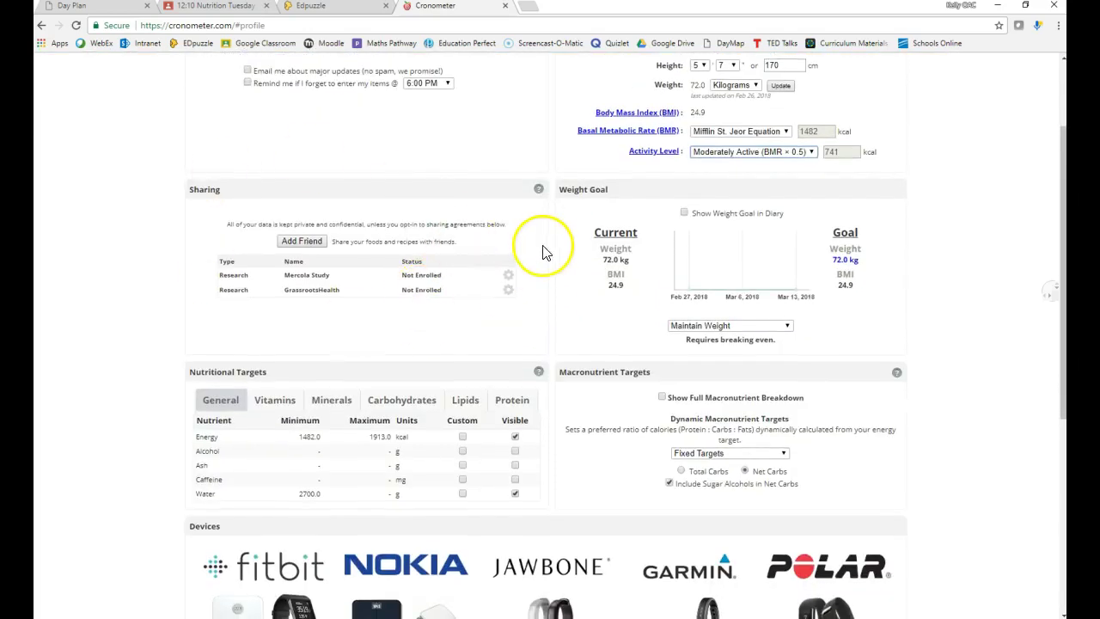
{"action": "scroll", "coordinate": [543, 251], "scroll_direction": "down", "scroll_amount": 1}
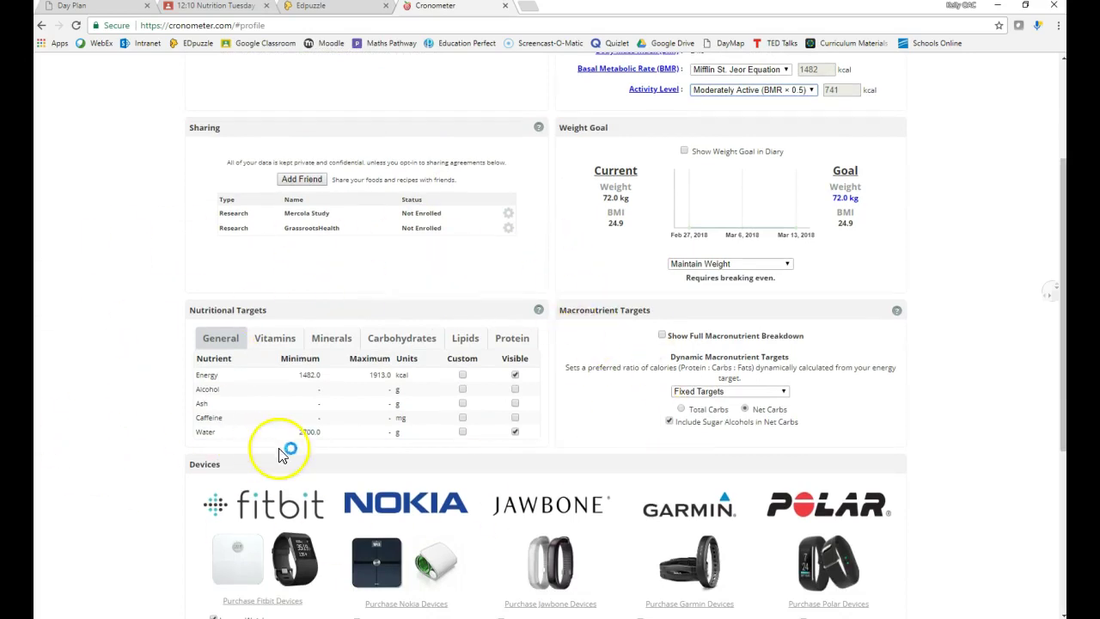
{"action": "scroll", "coordinate": [626, 391], "scroll_direction": "down", "scroll_amount": 1}
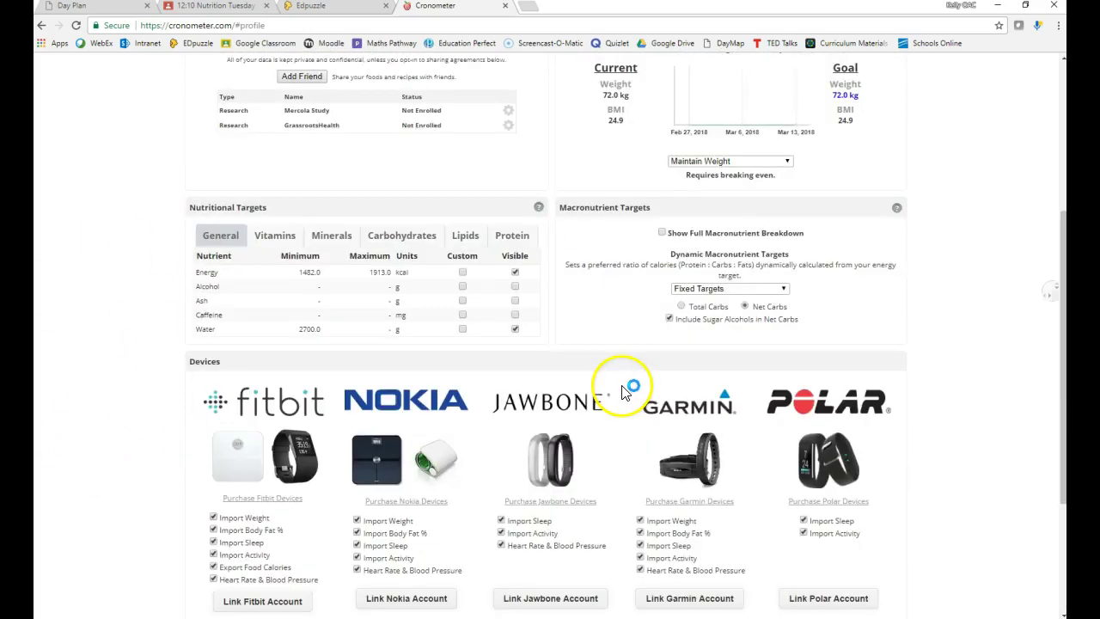
{"action": "scroll", "coordinate": [625, 390], "scroll_direction": "up", "scroll_amount": 3}
- Open the food diary and examine its calories summary and nutrient targets
{"action": "left_click", "coordinate": [222, 76]}
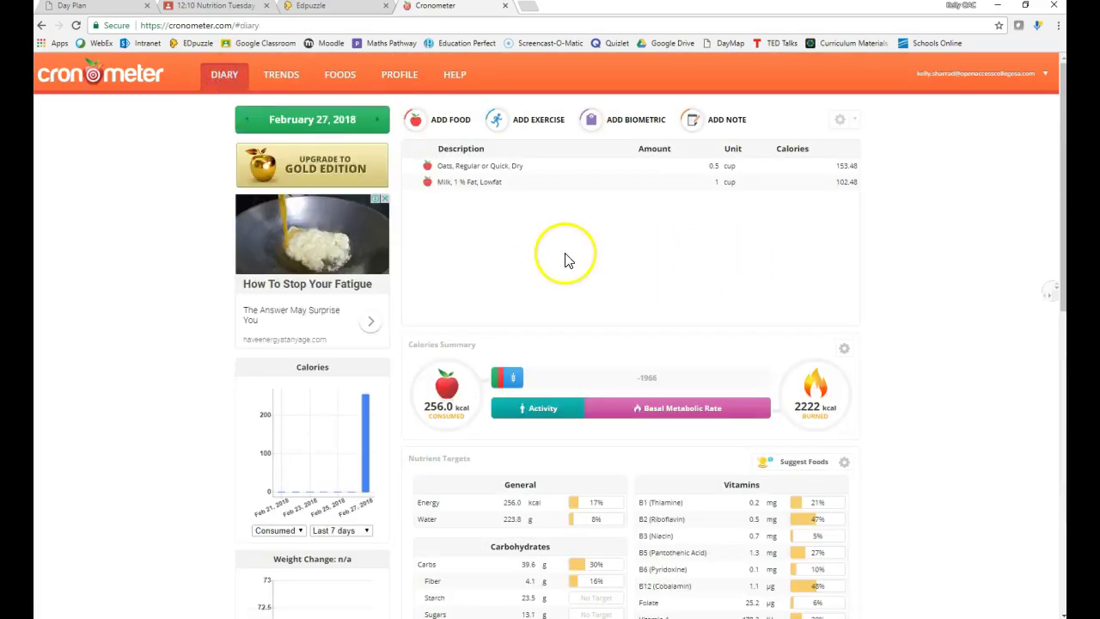
{"action": "scroll", "coordinate": [567, 257], "scroll_direction": "down", "scroll_amount": 3}
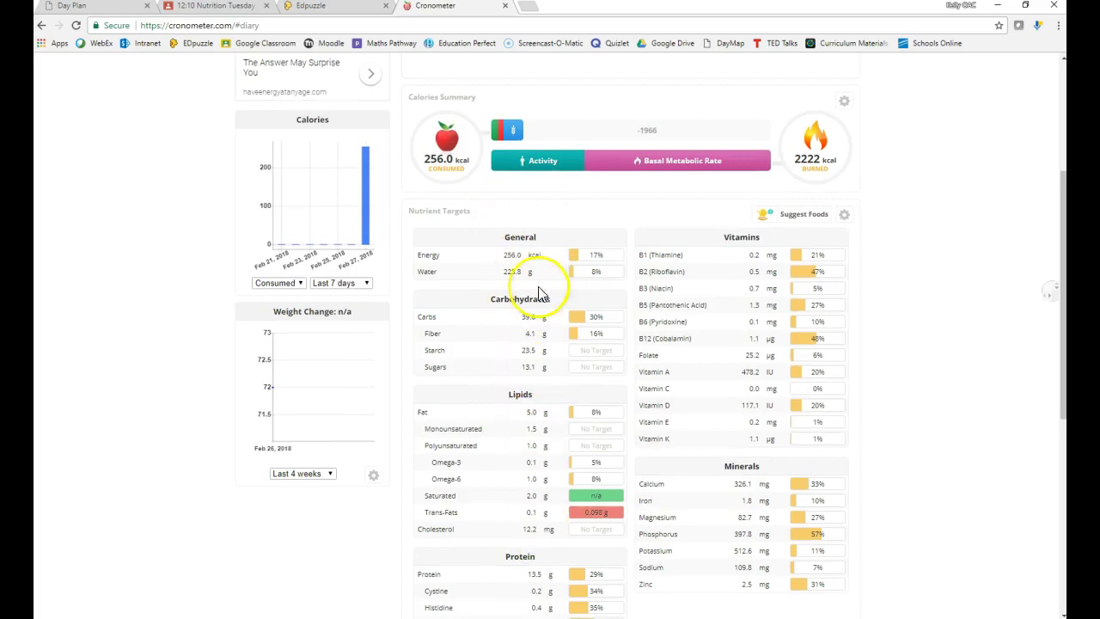
{"action": "mouse_move", "coordinate": [510, 169]}
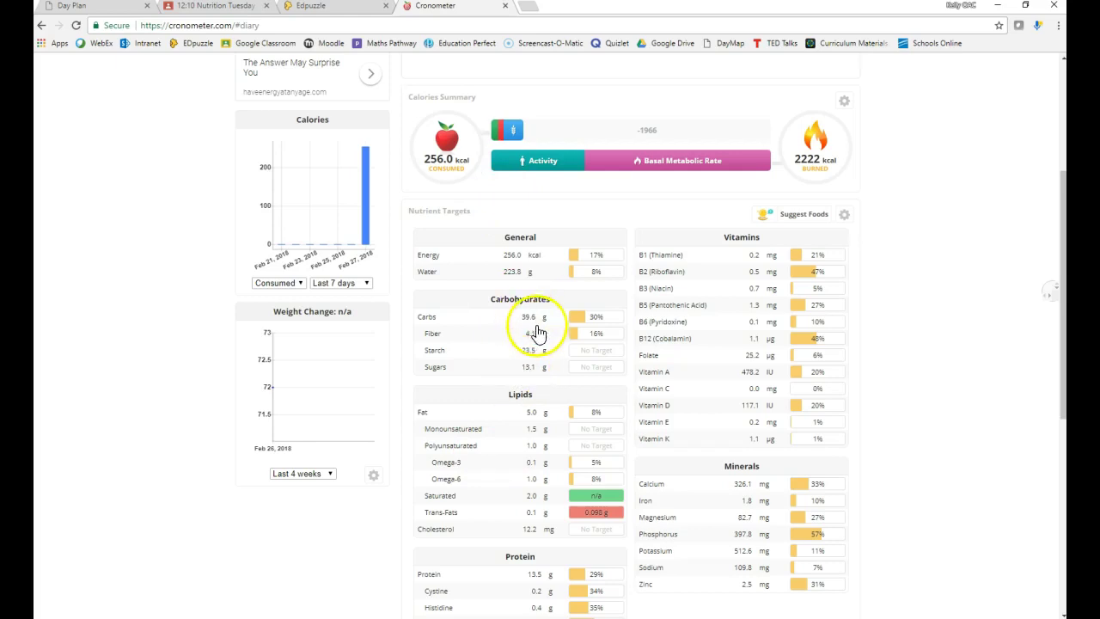
{"action": "scroll", "coordinate": [560, 394], "scroll_direction": "up", "scroll_amount": 3}
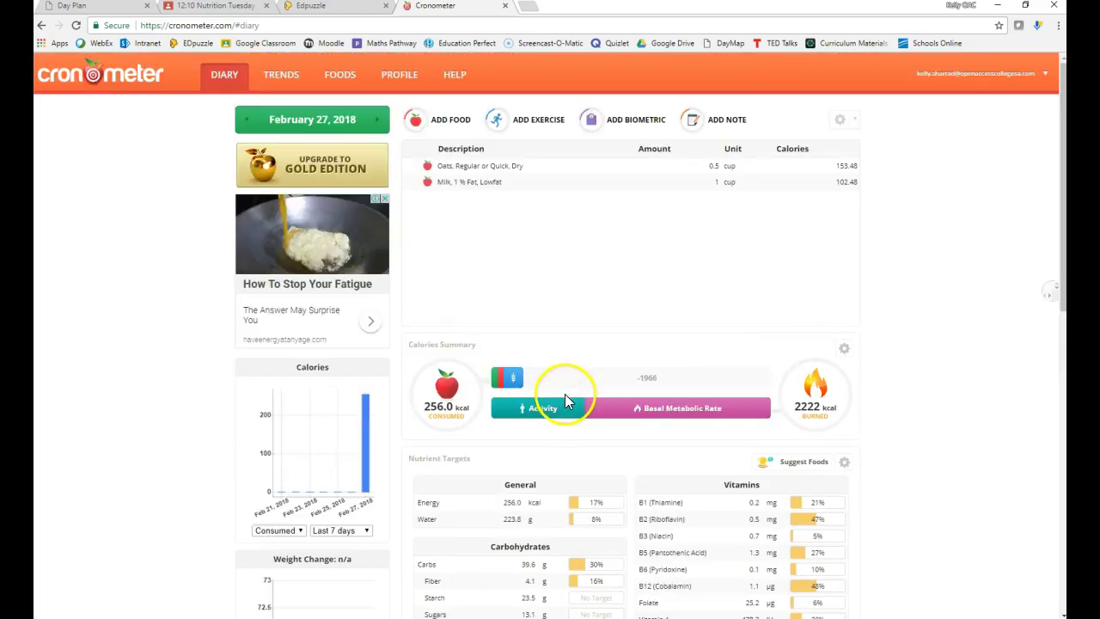
- Search for "wholegrain bread" and add 2 slices of Dempster's, 100% Wholegrain Bread, 12 Grain to the diary
{"action": "left_click", "coordinate": [412, 126]}
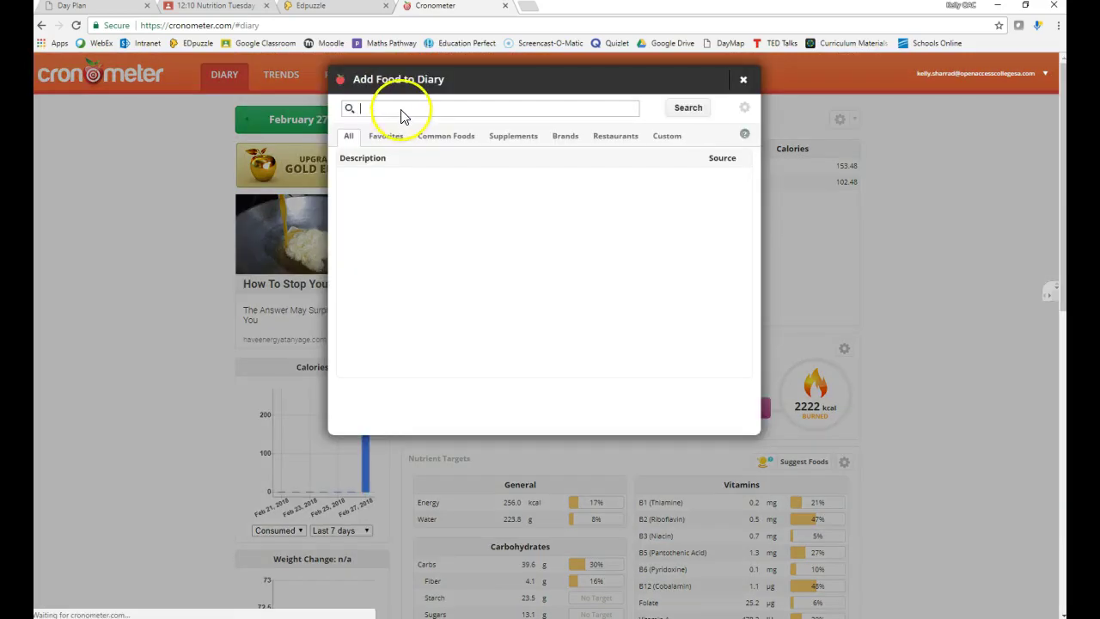
{"action": "left_click", "coordinate": [399, 112]}
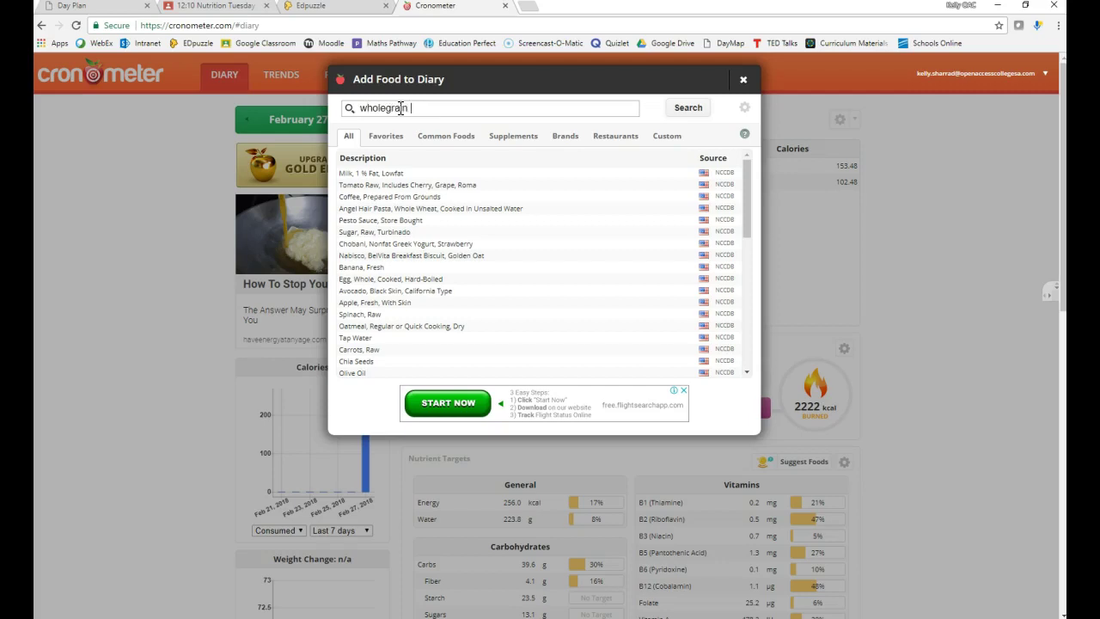
{"action": "type", "text": "bread"}
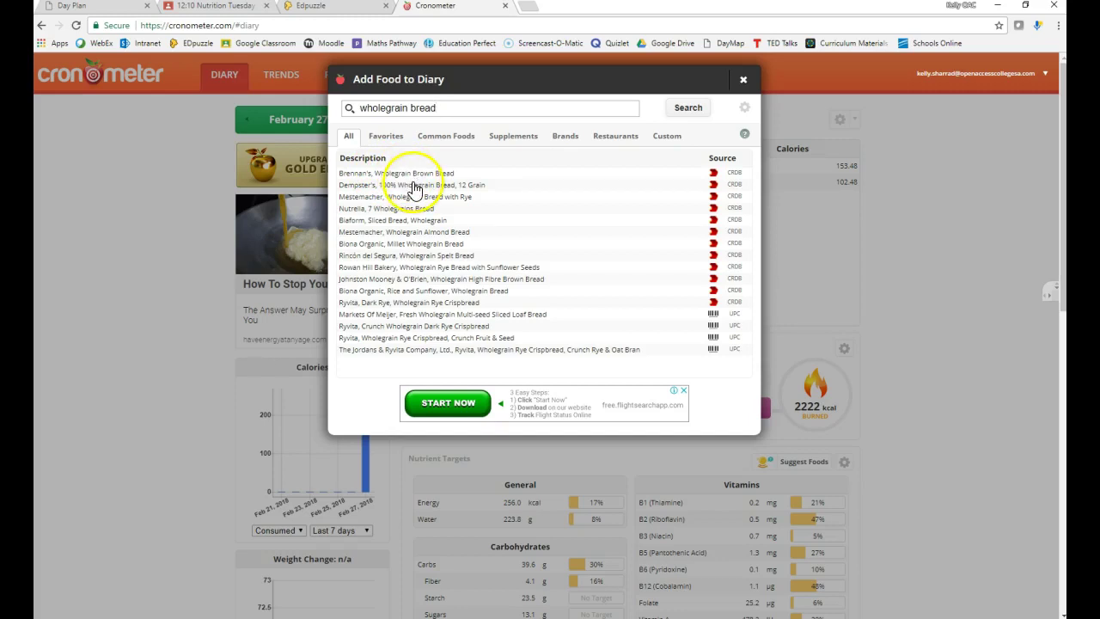
{"action": "left_click", "coordinate": [414, 186]}
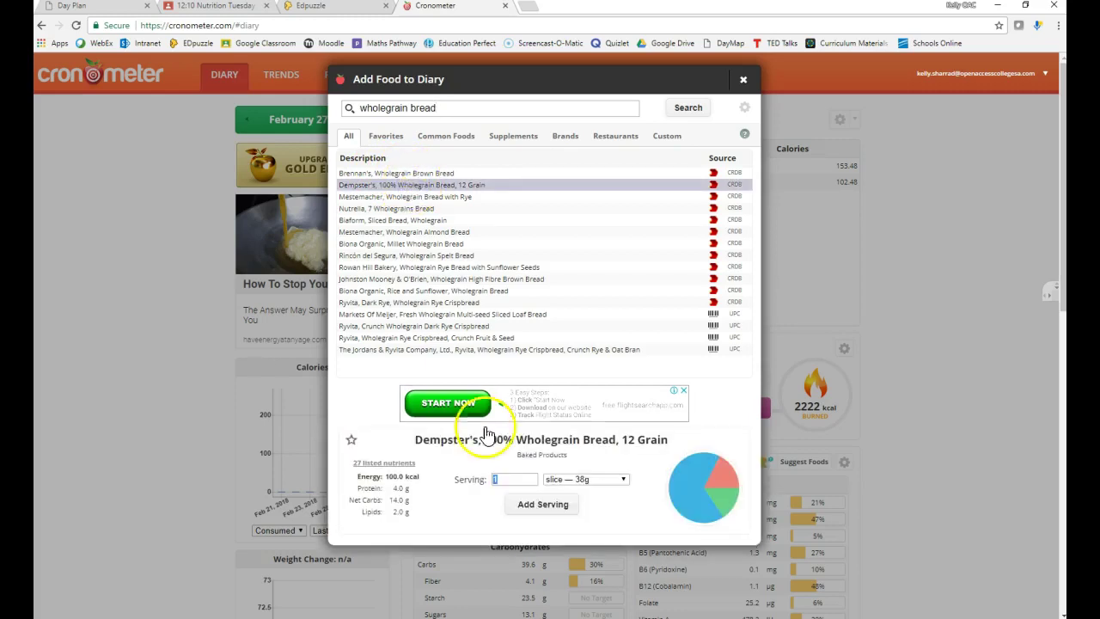
{"action": "left_click", "coordinate": [500, 478]}
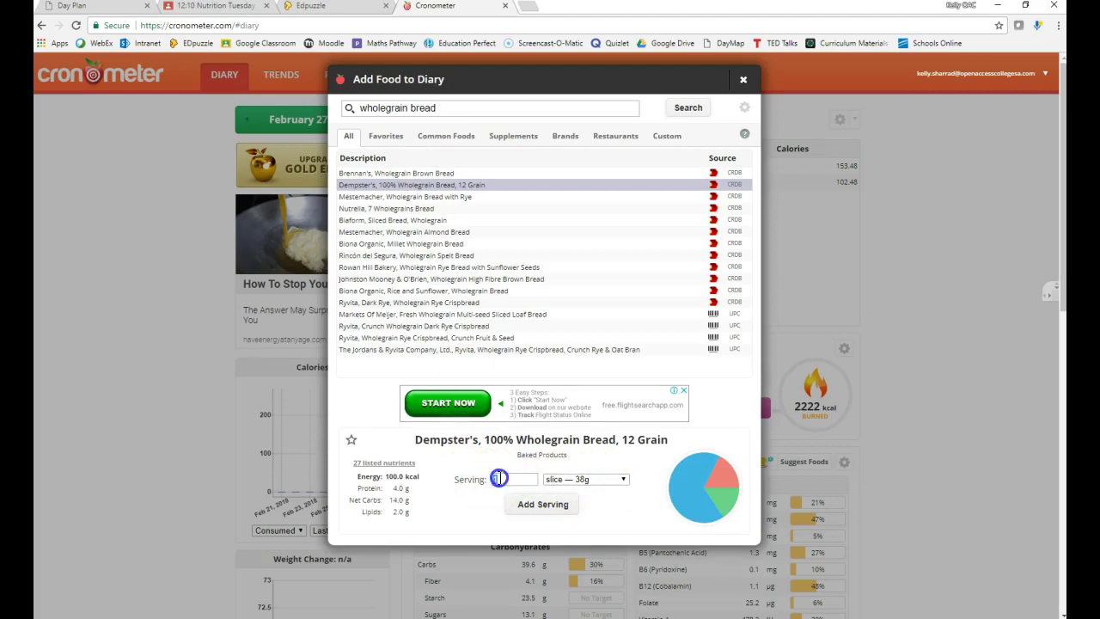
{"action": "key", "text": "BackSpace"}
{"action": "type", "text": "2"}
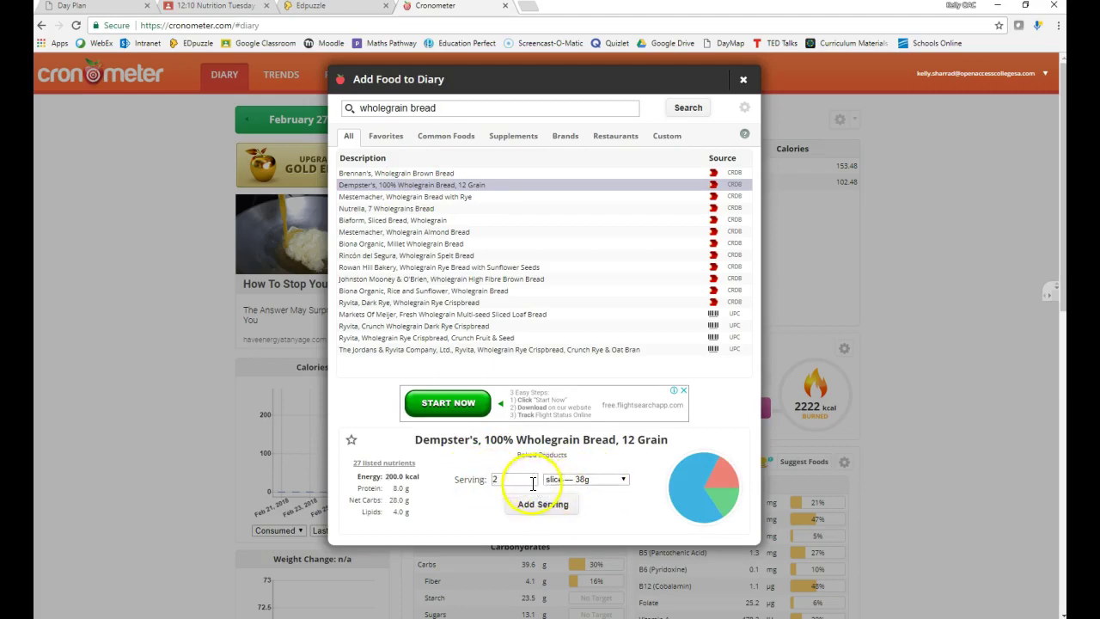
{"action": "left_click", "coordinate": [533, 507]}
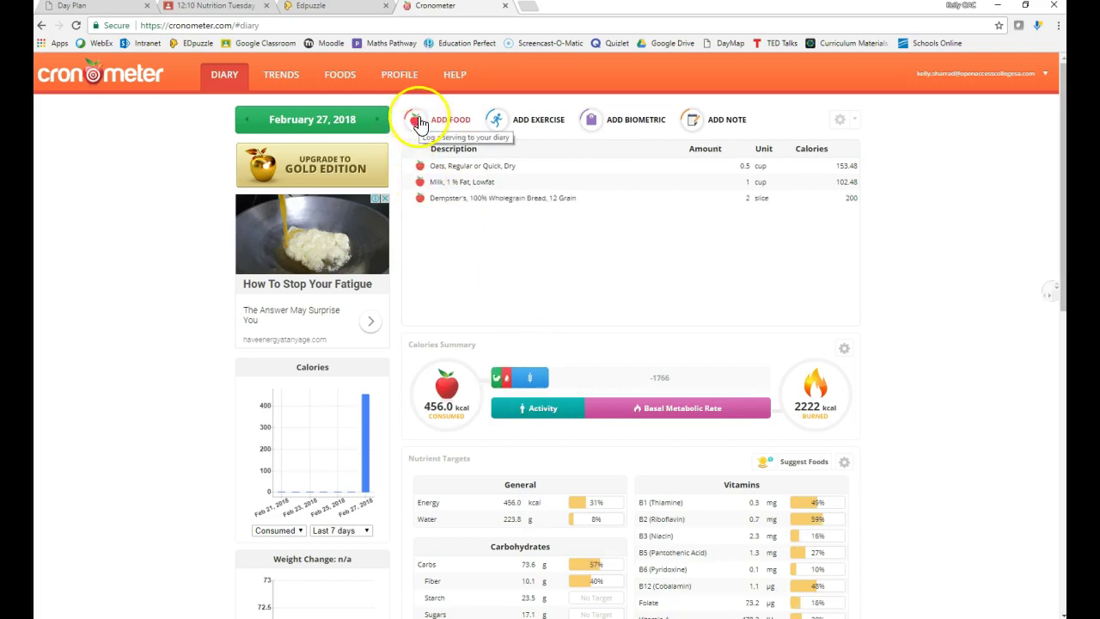
- Search for "ham sliced" and add 1 oz of Ham, Slice without Bone, Cured, No Visible Fat Eaten to the diary
{"action": "left_click", "coordinate": [419, 122]}
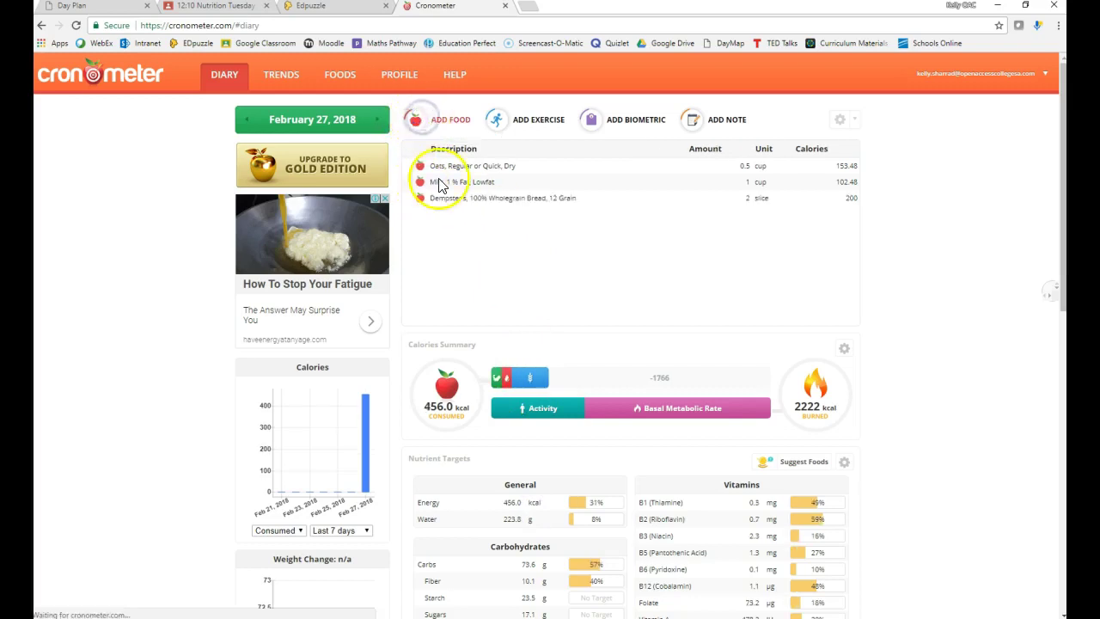
{"action": "left_click", "coordinate": [391, 108]}
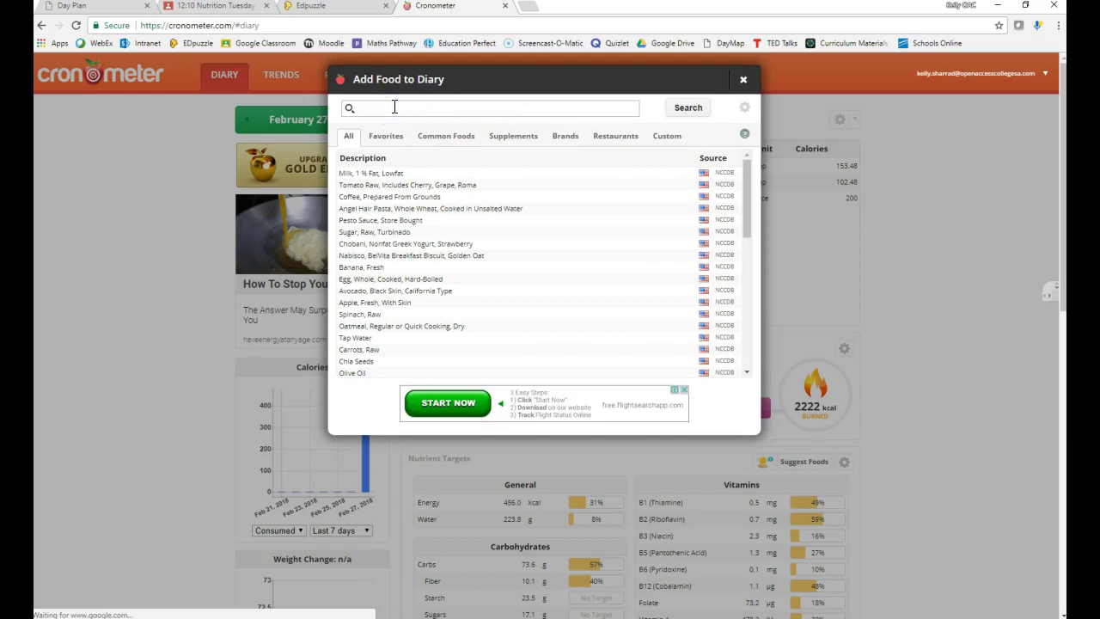
{"action": "type", "text": "ham"}
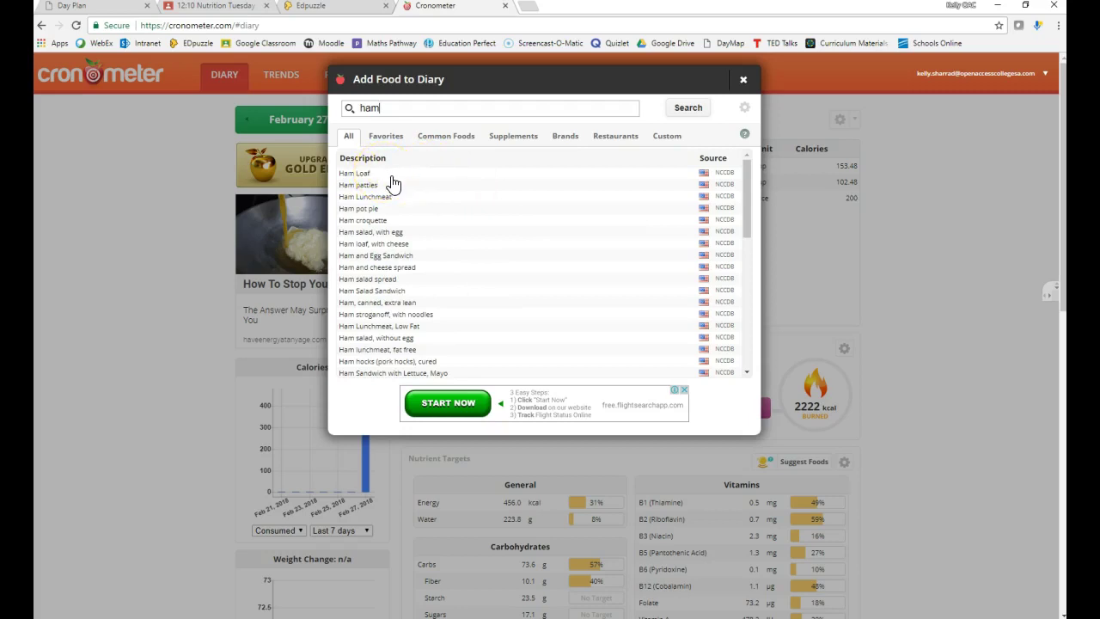
{"action": "left_click", "coordinate": [395, 109]}
{"action": "left_click", "coordinate": [400, 111]}
{"action": "type", "text": "sliced"}
{"action": "key", "text": "Return"}
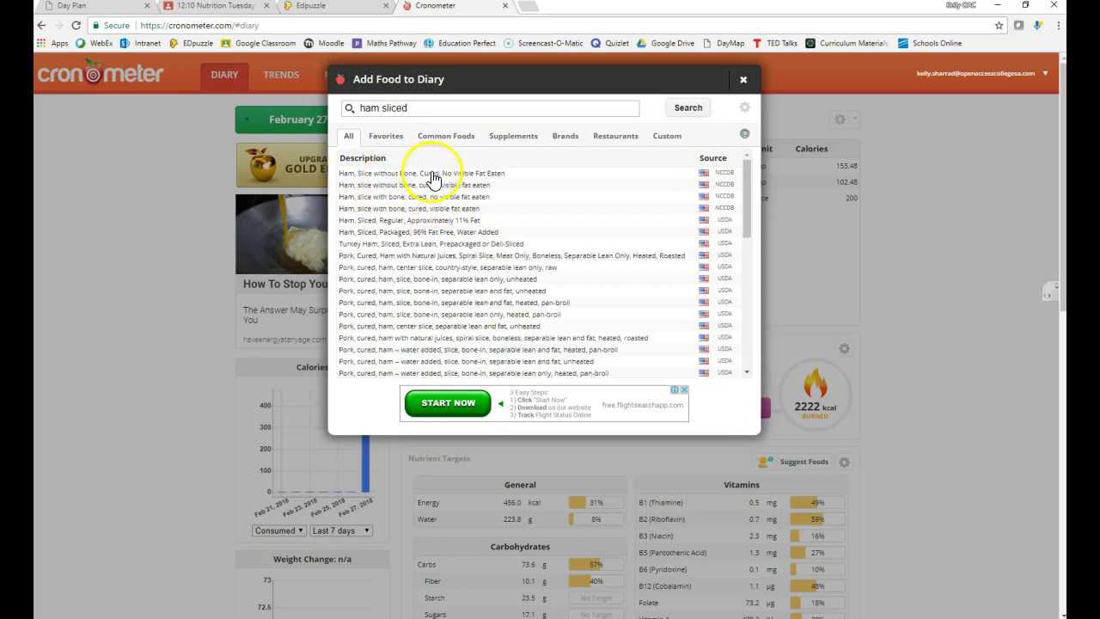
{"action": "left_click", "coordinate": [486, 176]}
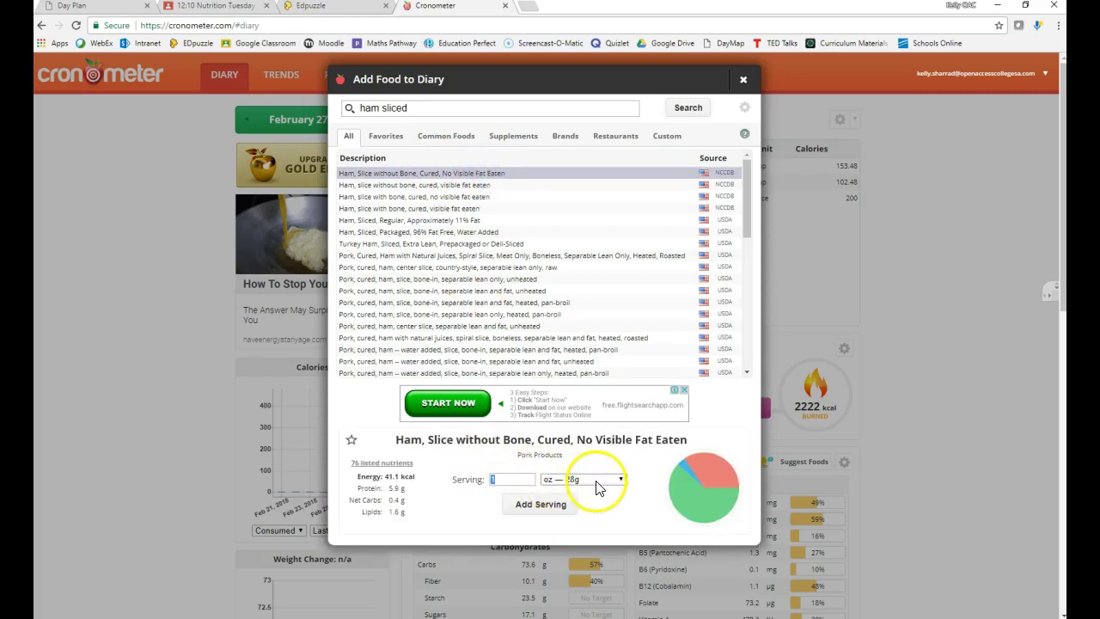
{"action": "left_click", "coordinate": [527, 507]}
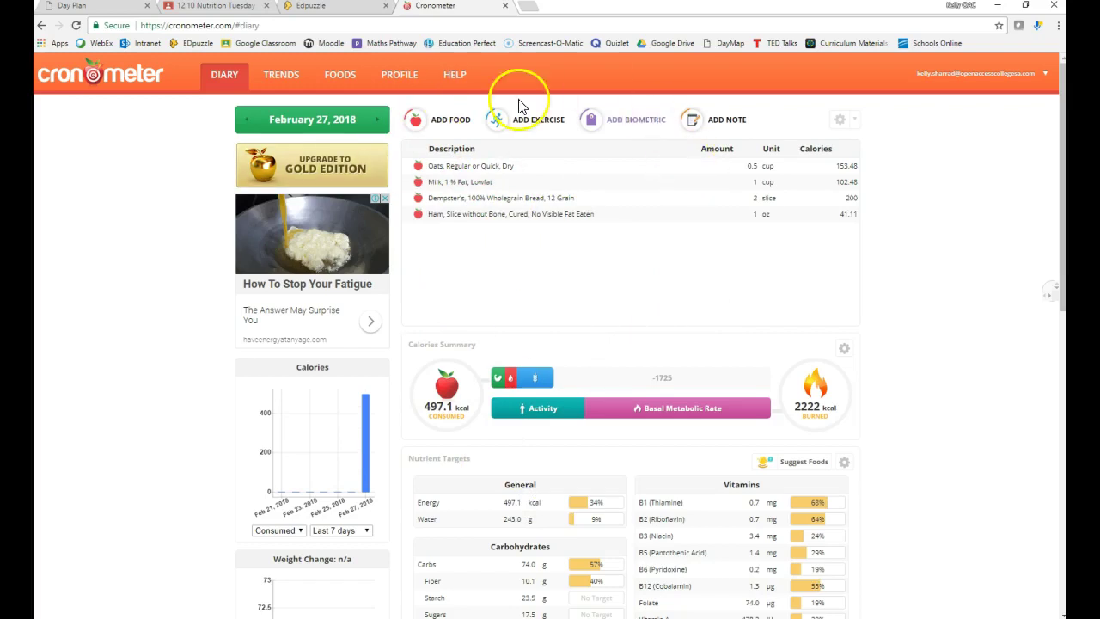
- Examine the day's calories summary and the vitamin, mineral and other nutrient targets against the logged foods
{"action": "scroll", "coordinate": [585, 232], "scroll_direction": "down", "scroll_amount": 1}
{"action": "scroll", "coordinate": [624, 237], "scroll_direction": "down", "scroll_amount": 5}
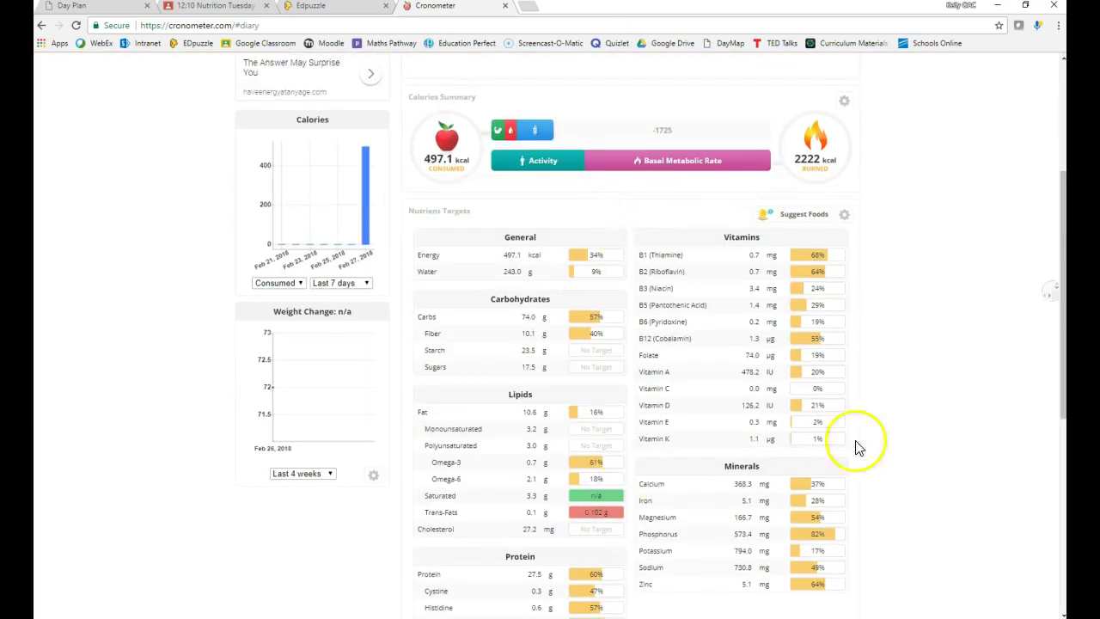
{"action": "scroll", "coordinate": [986, 464], "scroll_direction": "up", "scroll_amount": 6}
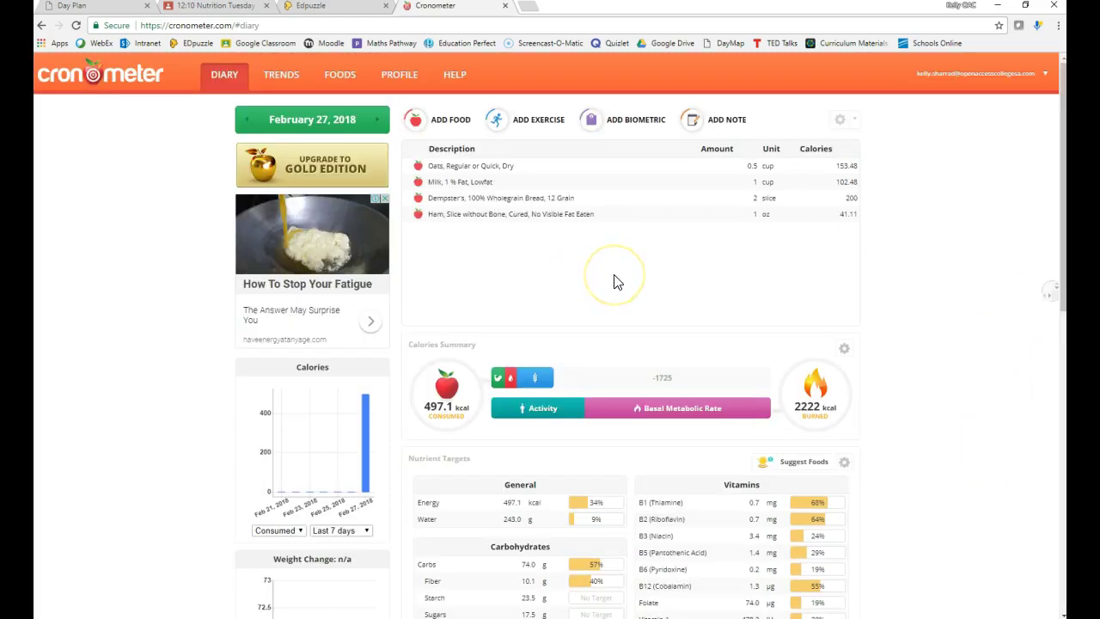
{"action": "scroll", "coordinate": [615, 281], "scroll_direction": "down", "scroll_amount": 3}
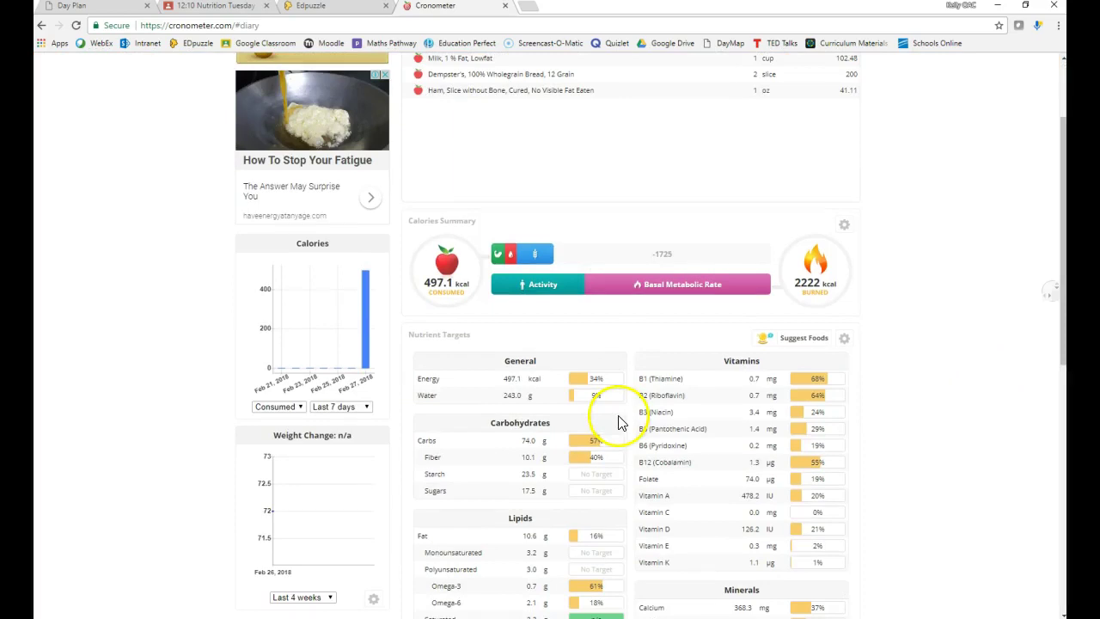
{"action": "scroll", "coordinate": [626, 314], "scroll_direction": "up", "scroll_amount": 3}
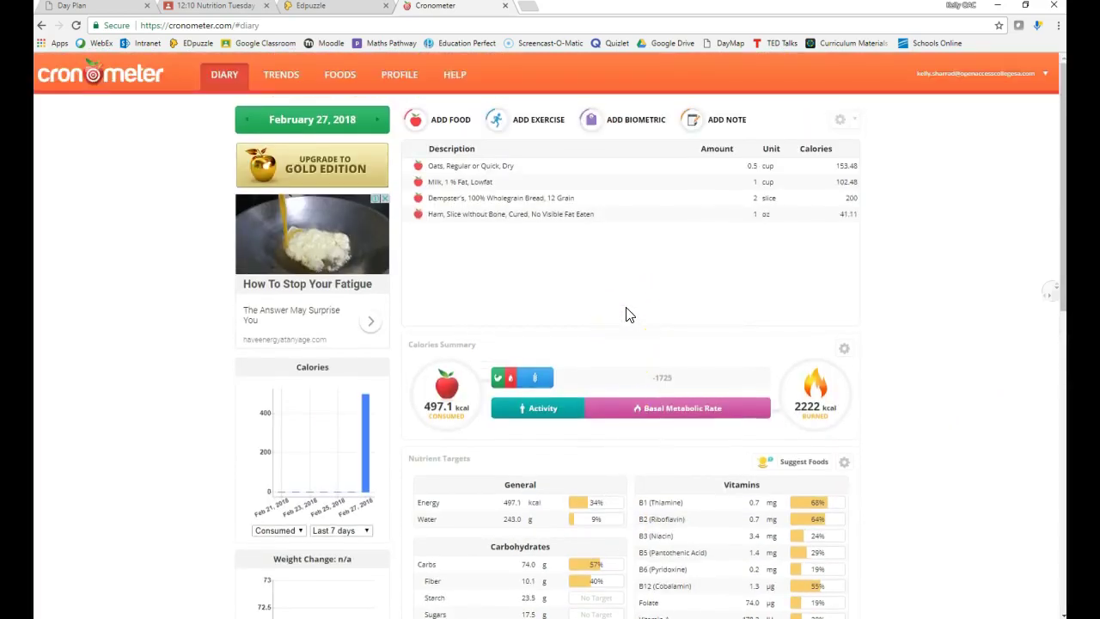
{"action": "scroll", "coordinate": [630, 305], "scroll_direction": "down", "scroll_amount": 4}
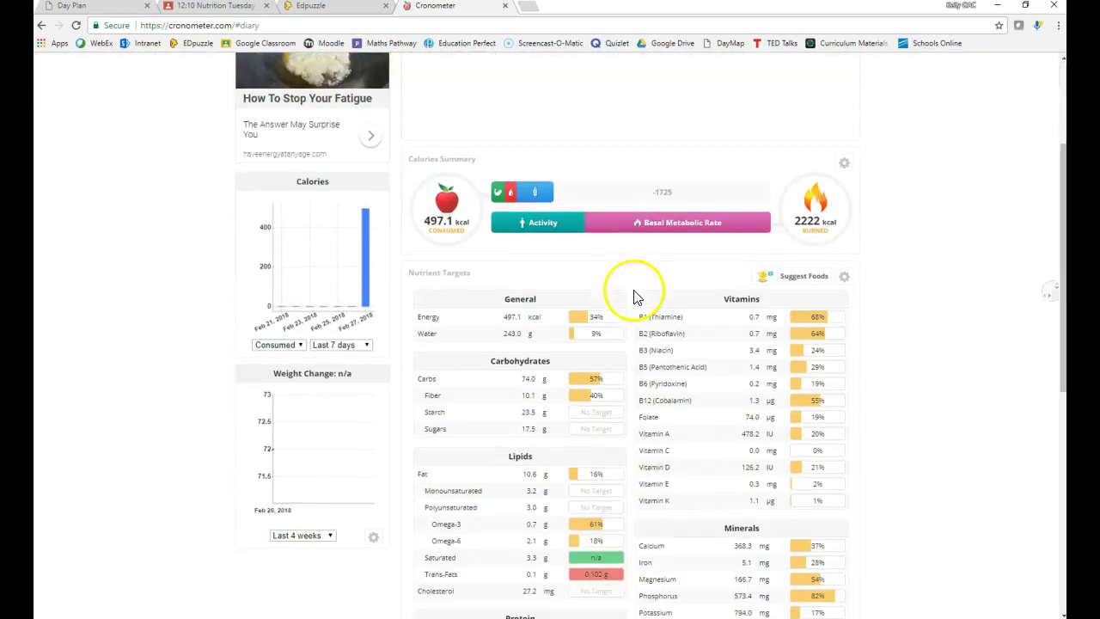
{"action": "scroll", "coordinate": [516, 301], "scroll_direction": "up", "scroll_amount": 4}
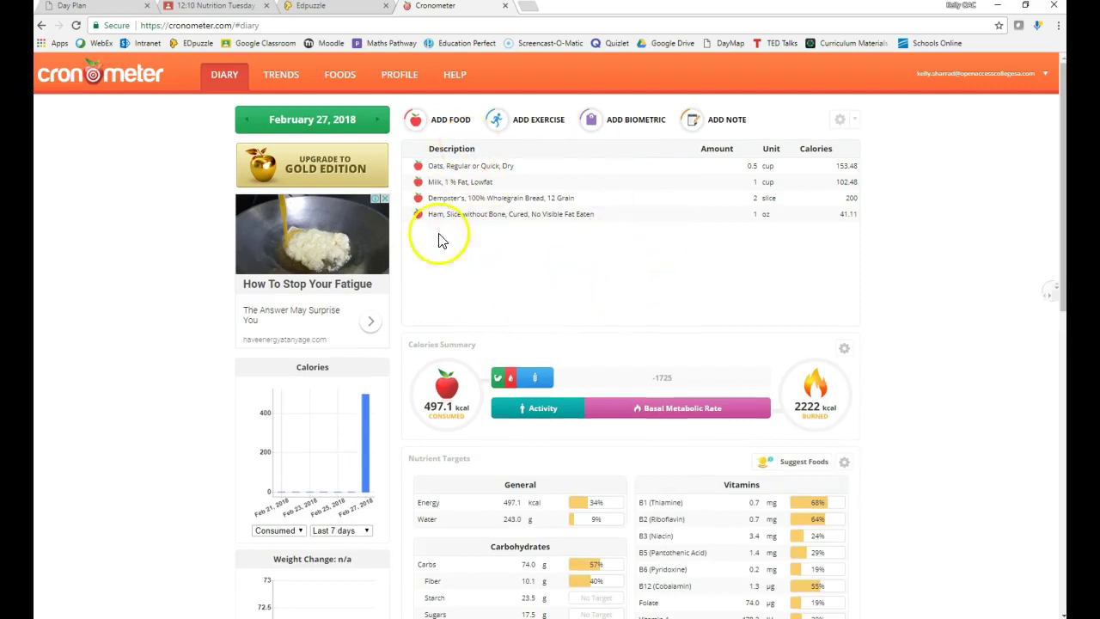
- Move the diary forward to February 28, 2018 and examine that day's calories summary and nutrient targets
{"action": "left_click", "coordinate": [378, 125]}
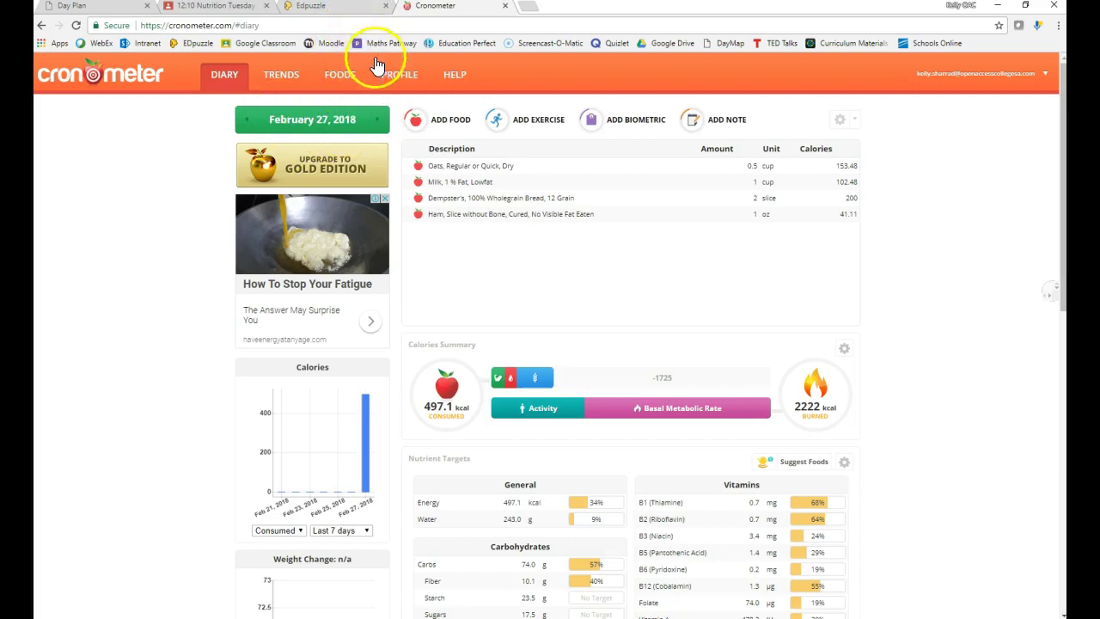
{"action": "left_click", "coordinate": [378, 121]}
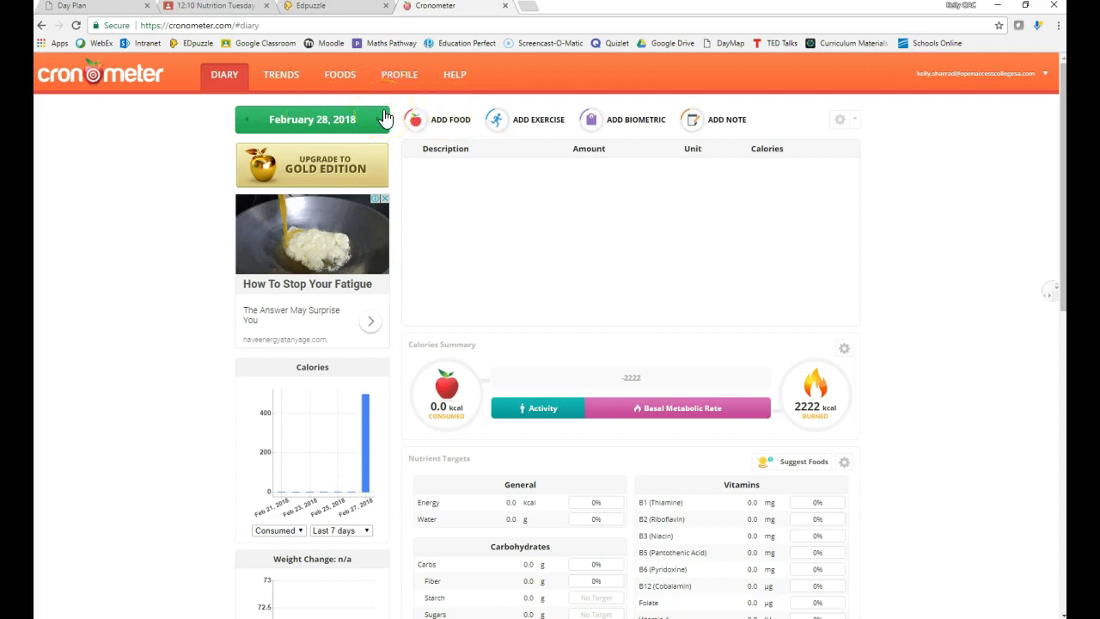
{"action": "scroll", "coordinate": [694, 257], "scroll_direction": "down", "scroll_amount": 3}
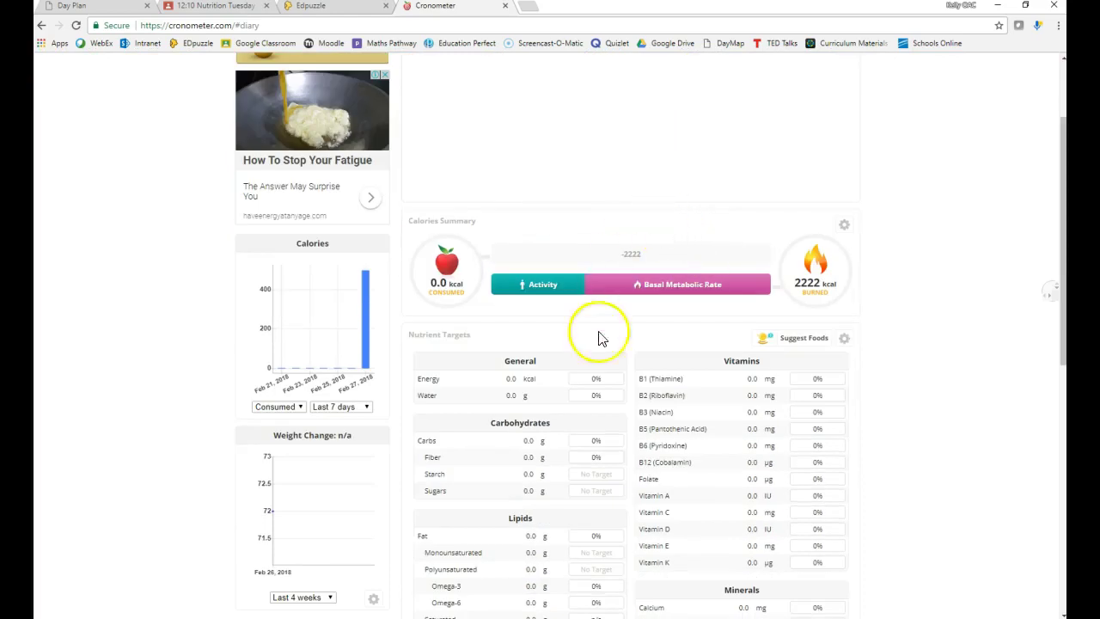
{"action": "scroll", "coordinate": [729, 432], "scroll_direction": "up", "scroll_amount": 3}
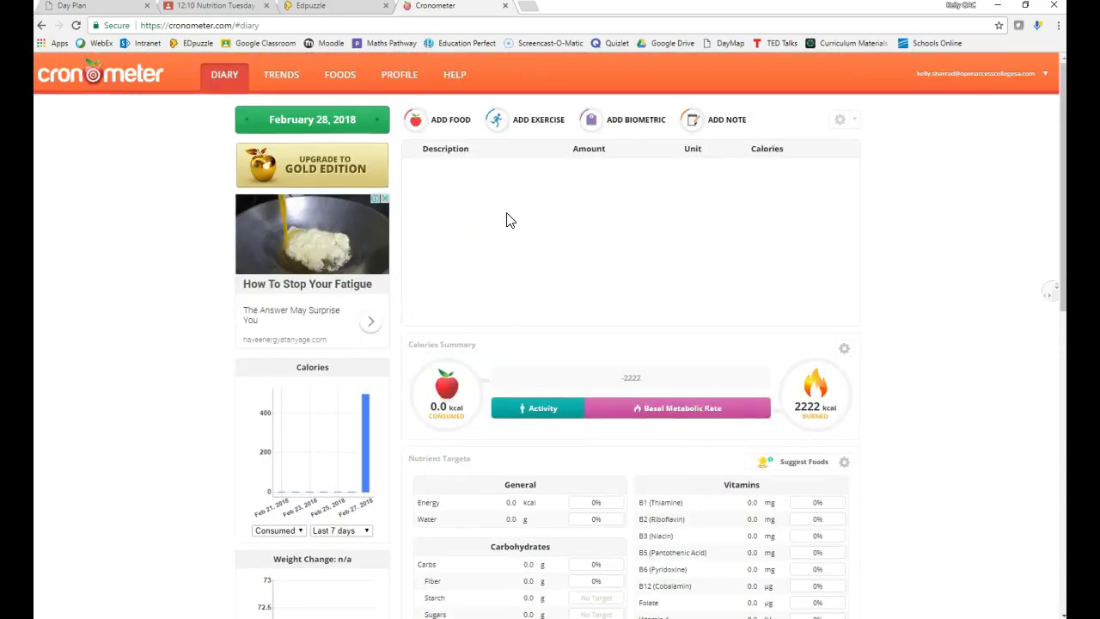
{"action": "scroll", "coordinate": [607, 225], "scroll_direction": "down", "scroll_amount": 6}
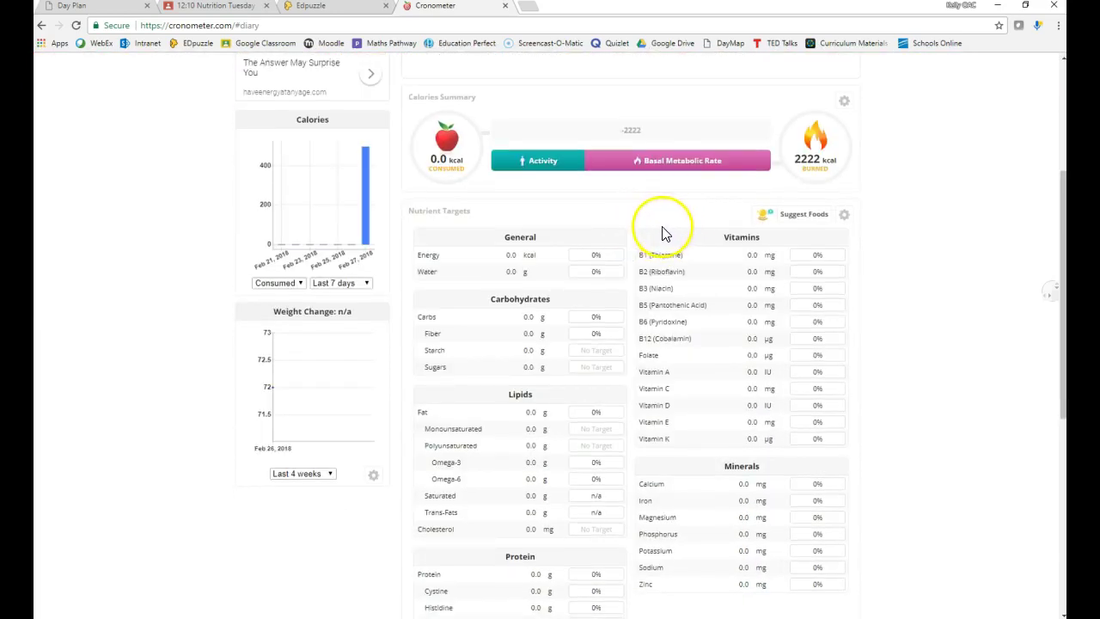
{"action": "scroll", "coordinate": [626, 338], "scroll_direction": "down", "scroll_amount": 6}
{"action": "scroll", "coordinate": [626, 338], "scroll_direction": "up", "scroll_amount": 12}
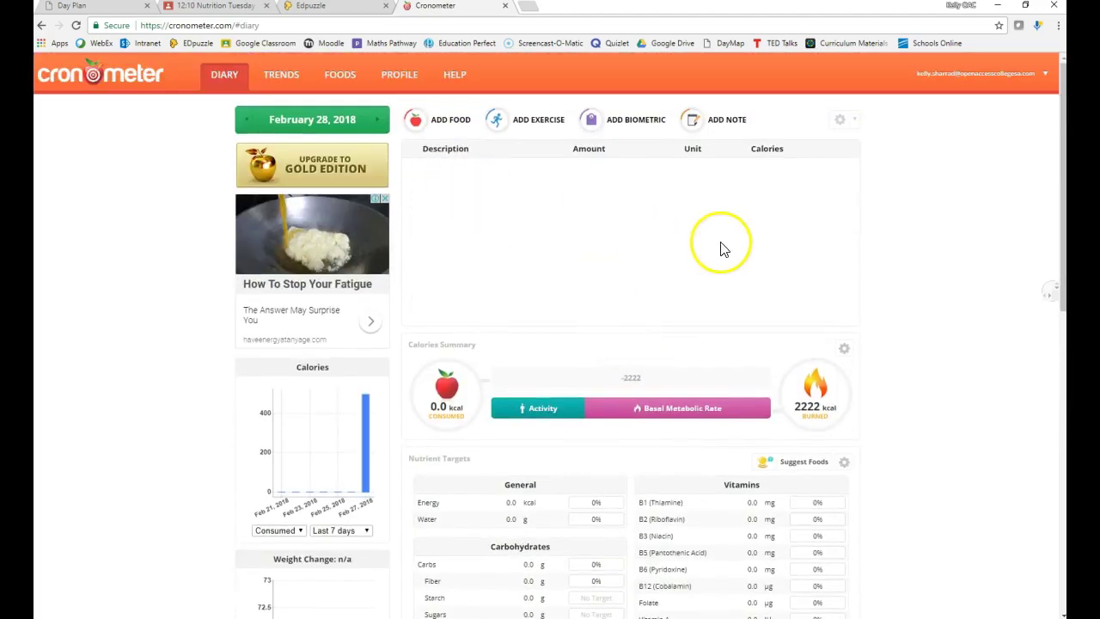
{"action": "scroll", "coordinate": [717, 247], "scroll_direction": "down", "scroll_amount": 5}
{"action": "scroll", "coordinate": [710, 244], "scroll_direction": "down", "scroll_amount": 1}
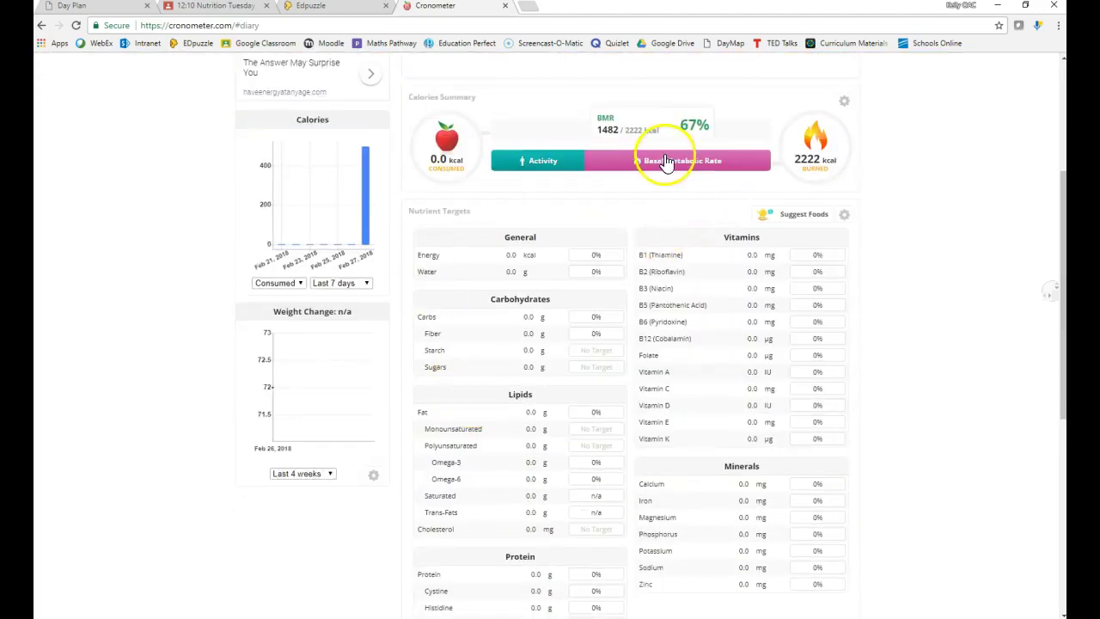
{"action": "scroll", "coordinate": [614, 455], "scroll_direction": "up", "scroll_amount": 6}
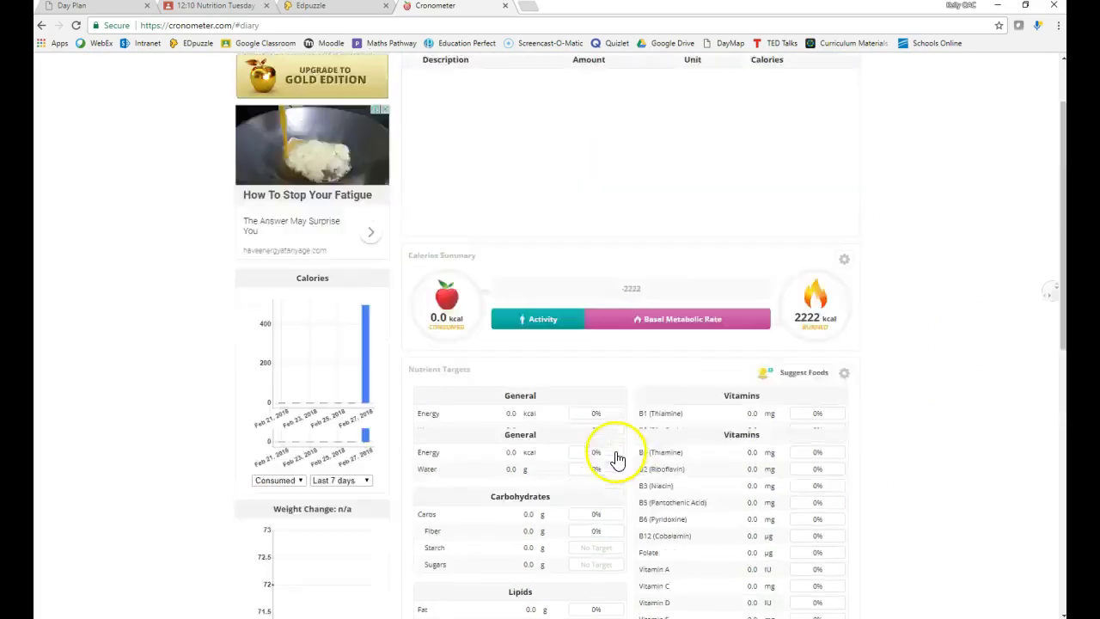